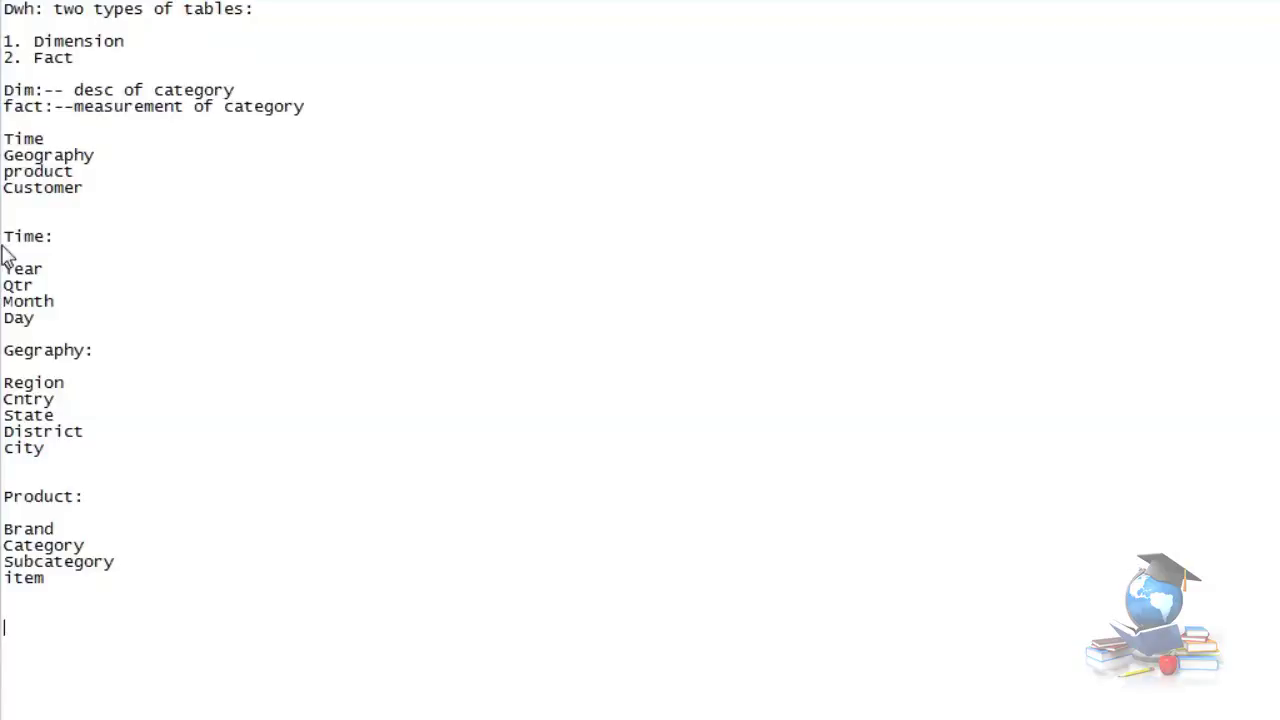
Rename the Year entry under Time to Dim_Year and open up blank lines beneath it, separating it from Qtr.
left_click(44, 269)
key("Return")
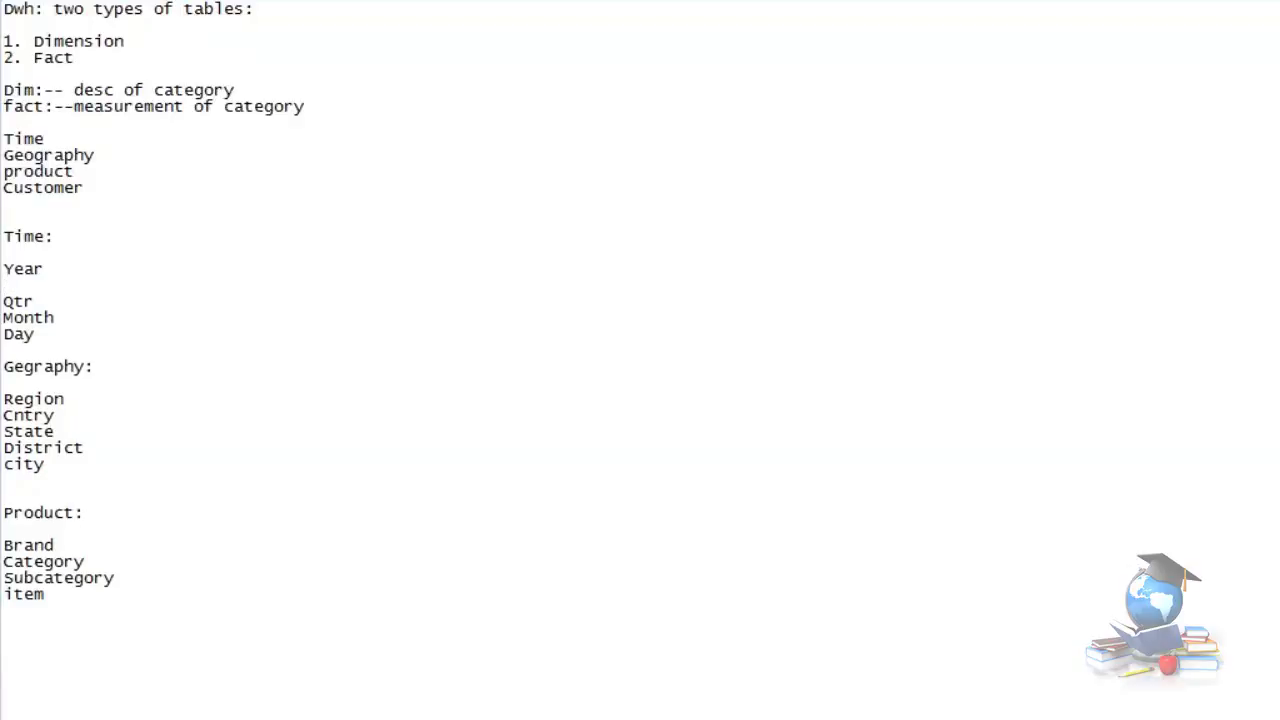
left_click(4, 269)
type("Dim_")
left_click(84, 269)
key("Return")
key("Return")
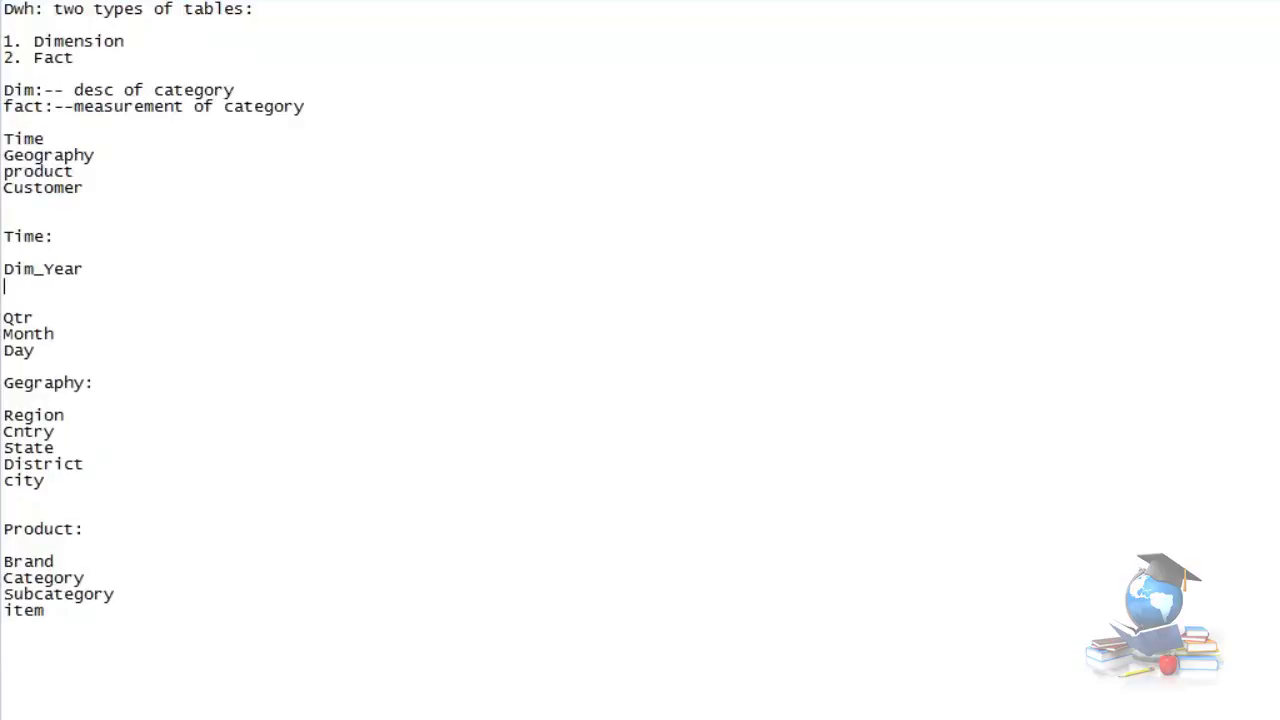
Add the column headings Year_id and Year under Dim_Year and start the first row with id 1.
type("Yea")
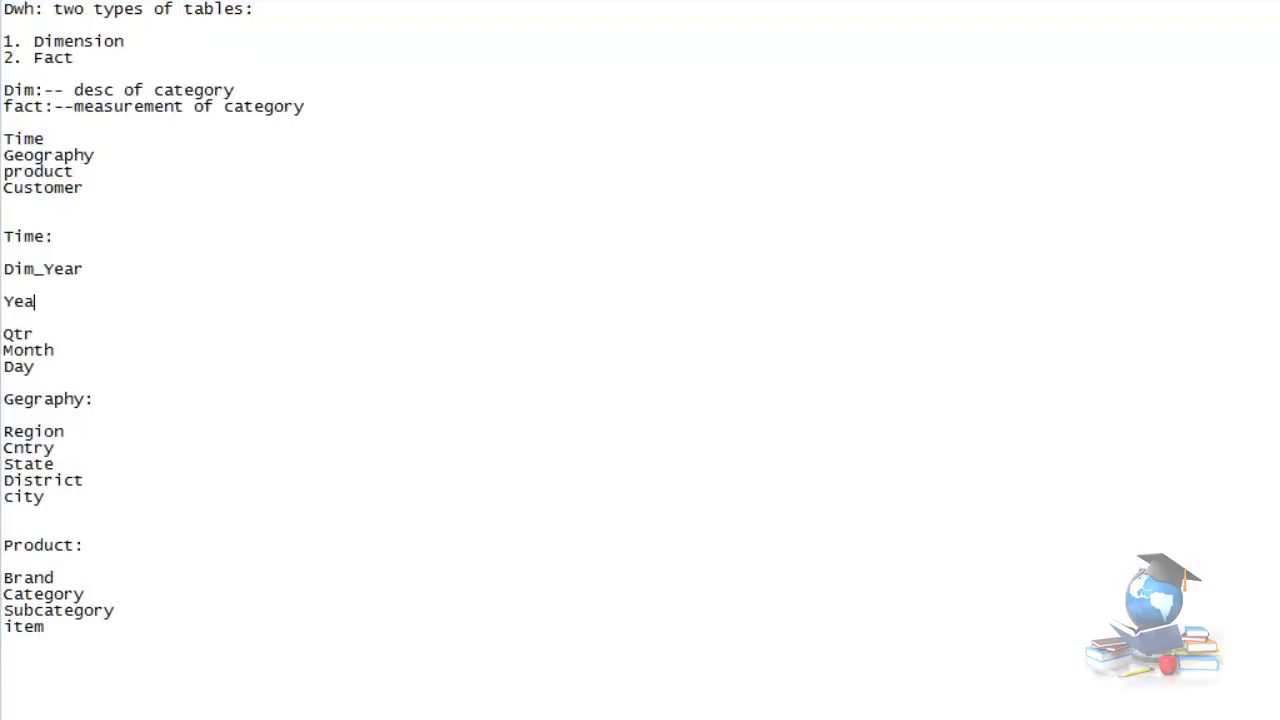
type("r_id YearName")
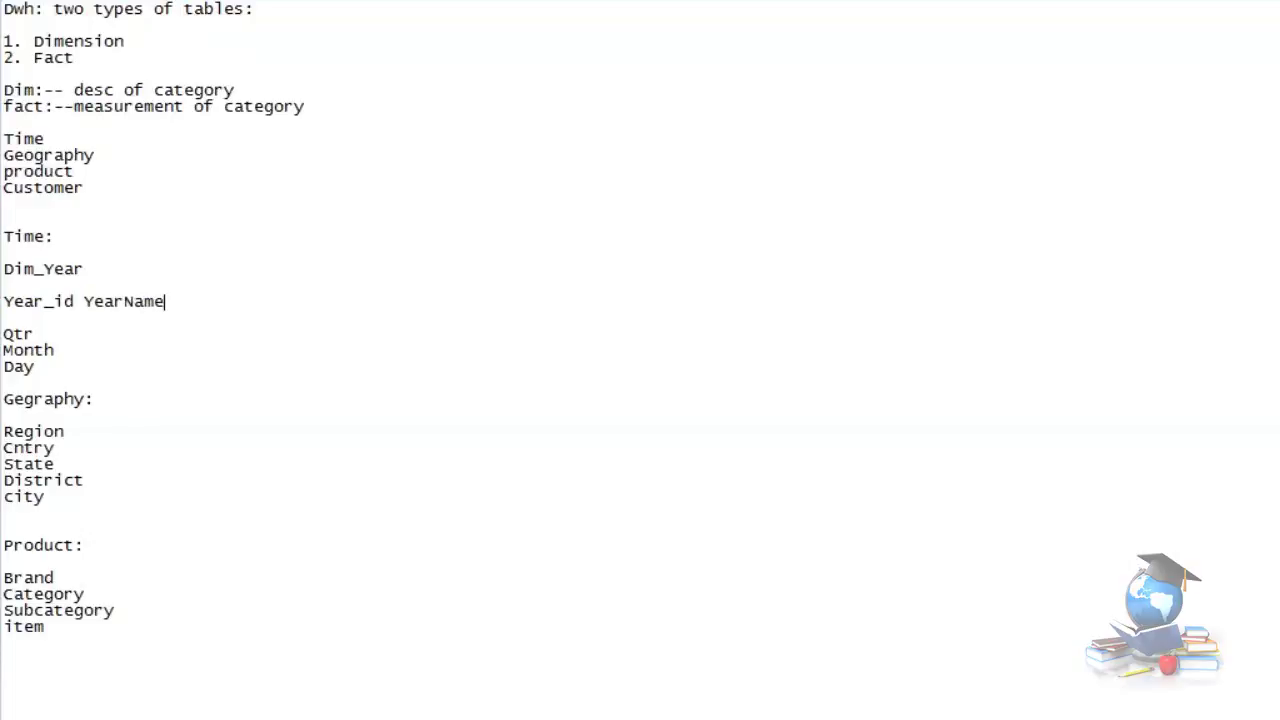
key("Return")
type("1")
key("Tab")
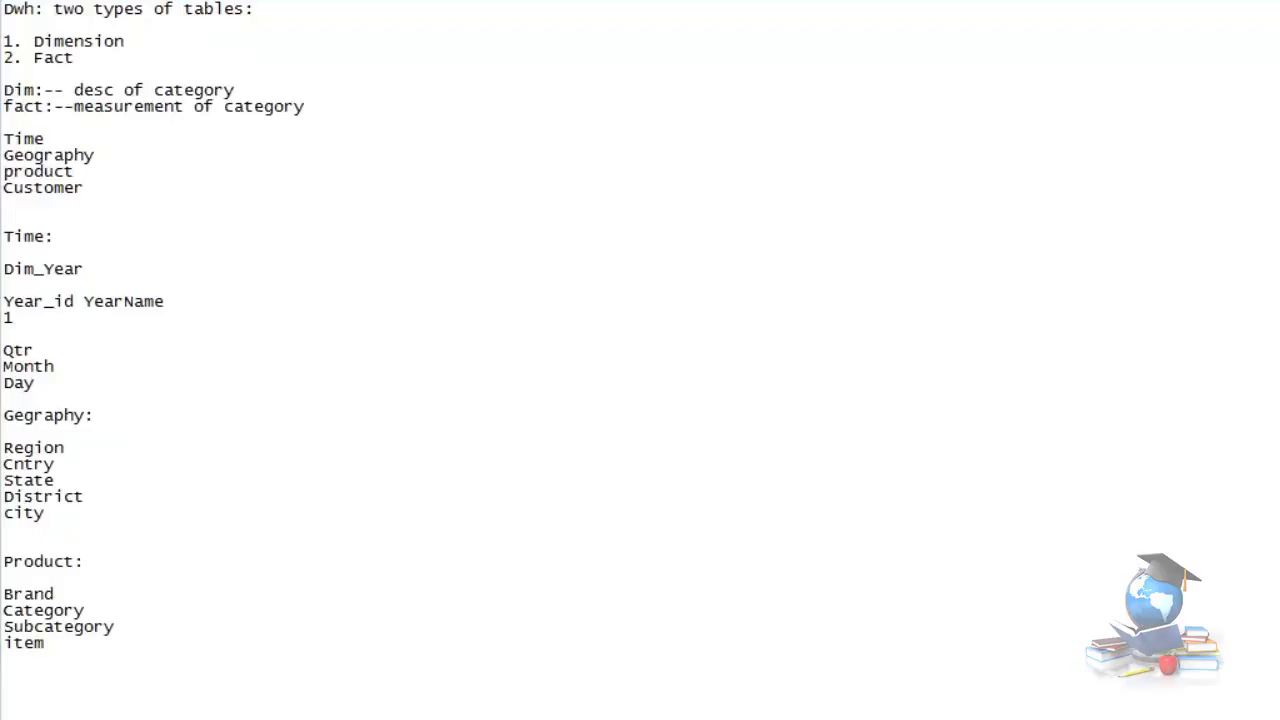
double_click(144, 303)
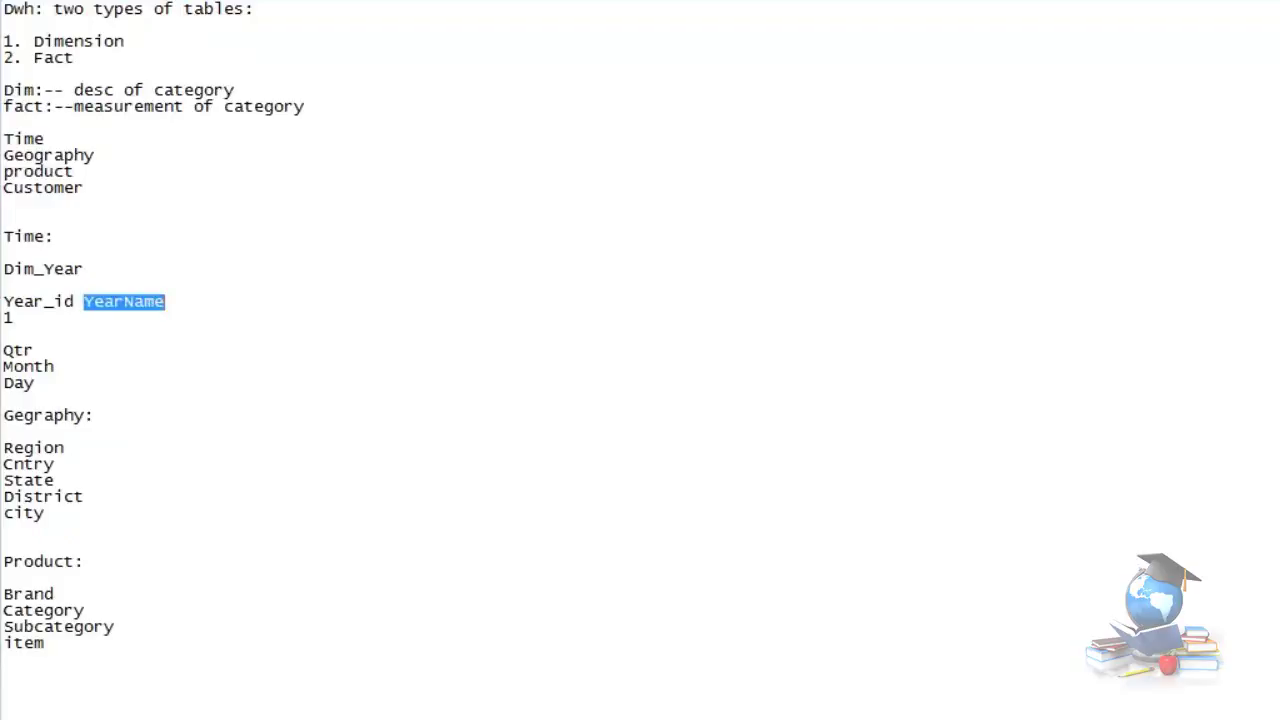
type("Year")
key("Down")
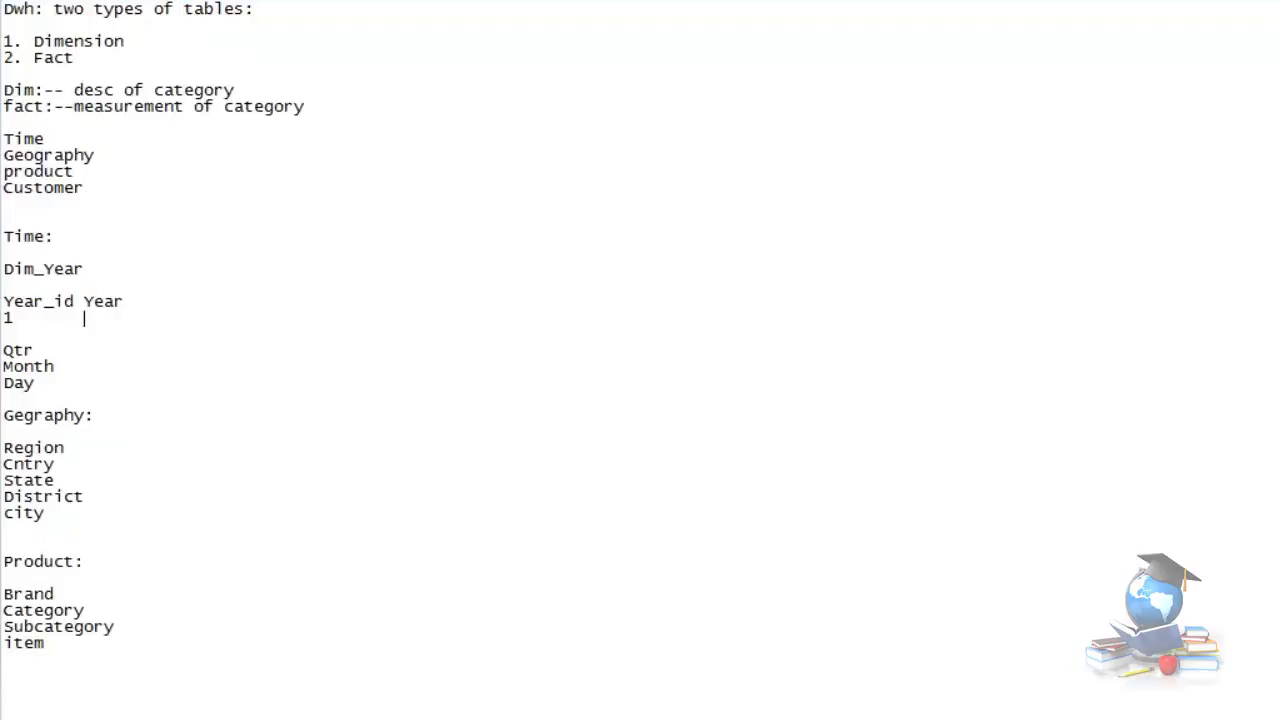
Fill in year 2001 for id 1 and add the row 2, 2002 to Dim_Year.
type("2001")
key("Return")
type("2")
key("Tab")
type("2")
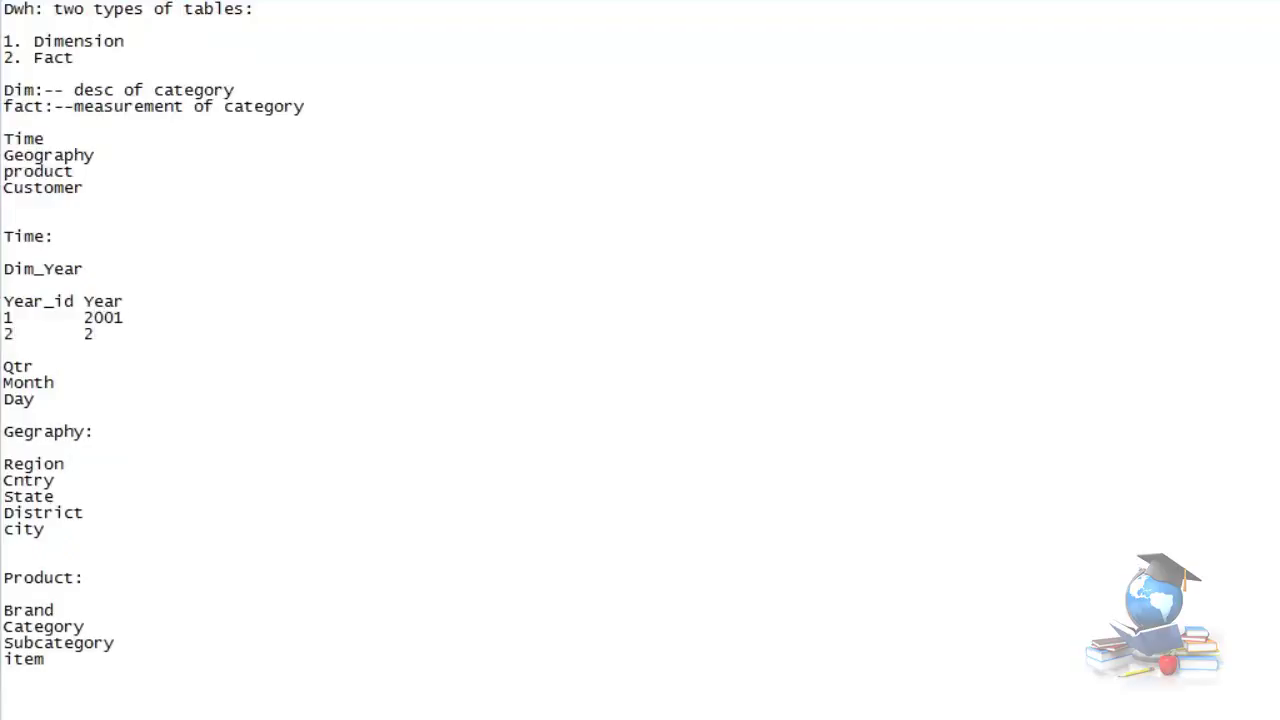
type("002")
key("Return")
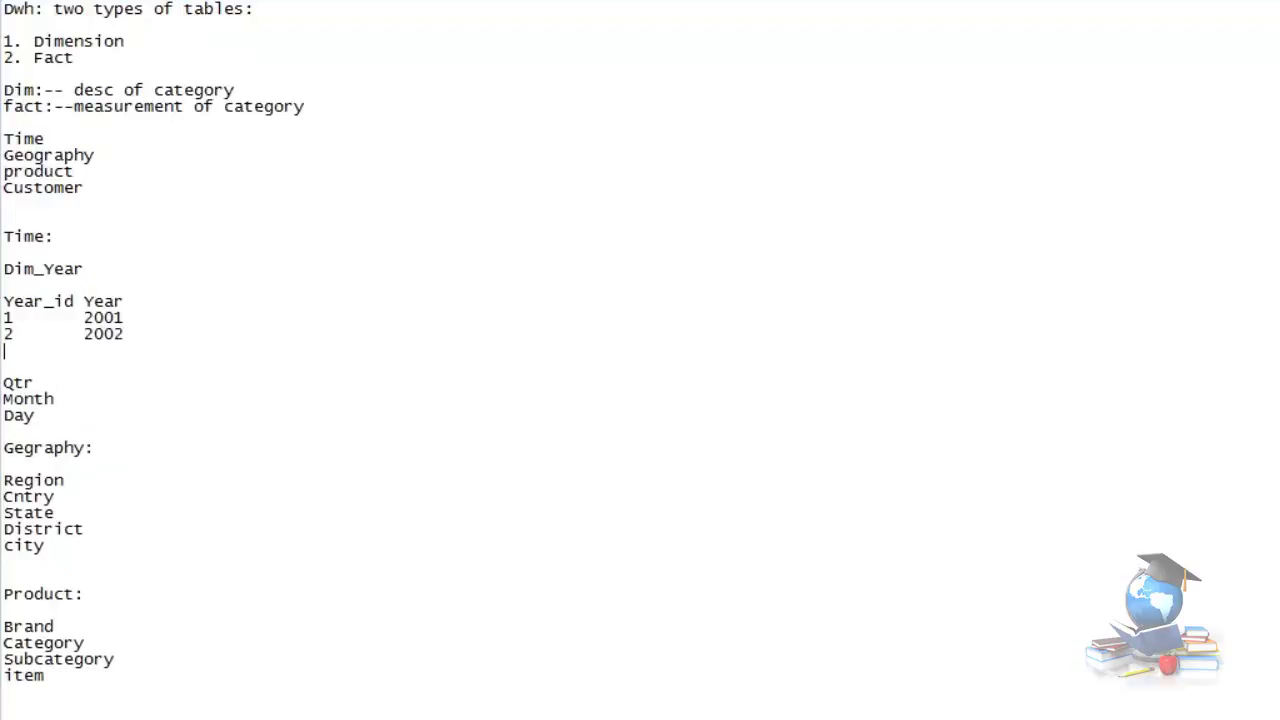
Add the rows 3, 2003 and 4, 2004 to the Dim_Year table.
type("3")
key("Tab")
type("2003")
key("Return")
type("4")
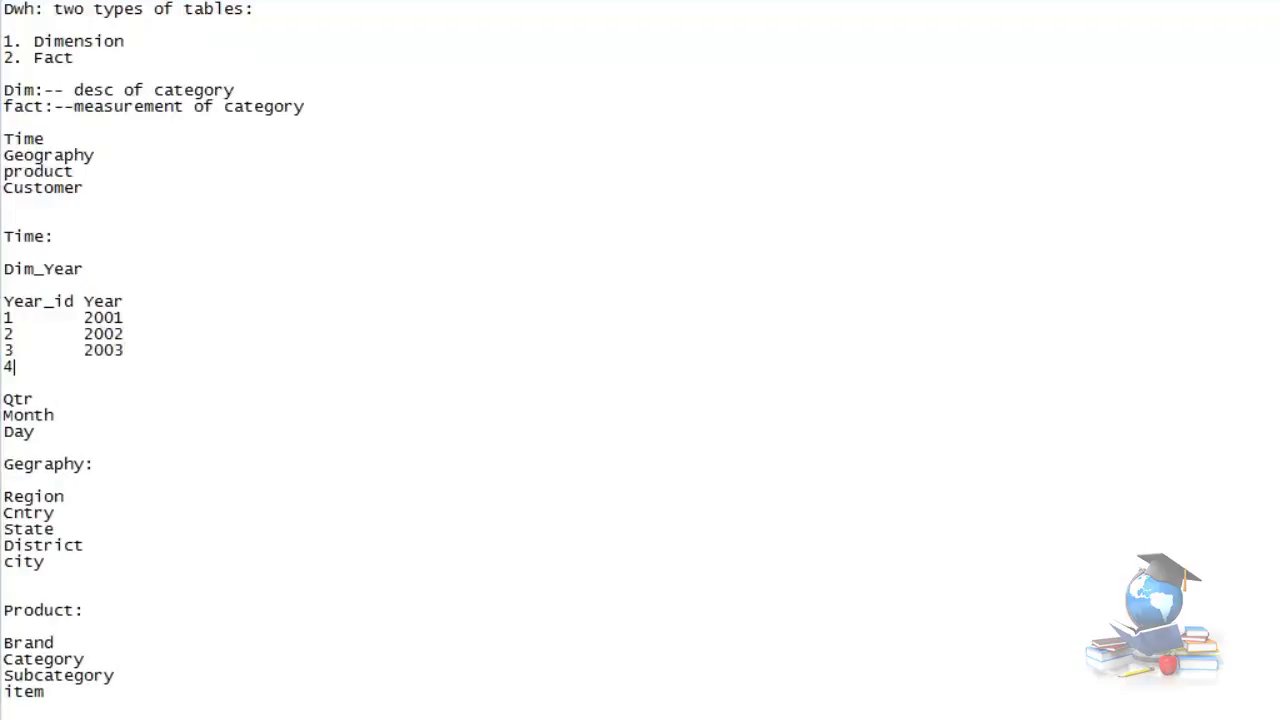
key("Tab")
type("2003")
key("BackSpace")
type("4")
Rename the Region entry in the geography section to Dim_Region and leave blank lines beneath it.
left_click(64, 496)
key("Return")
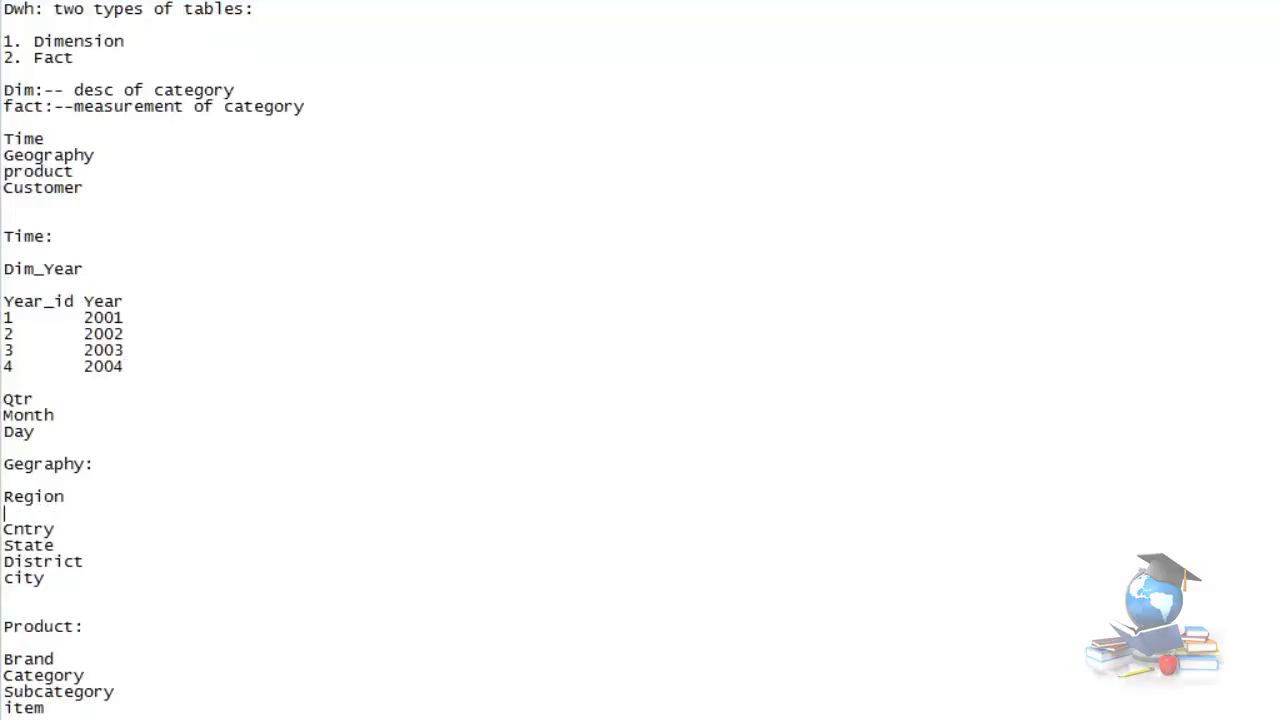
left_click(4, 496)
type("Di")
left_click(74, 496)
type("_")
key("BackSpace")
key("BackSpace")
key("BackSpace")
key("BackSpace")
key("BackSpace")
key("BackSpace")
type("m_")
type("Regi")
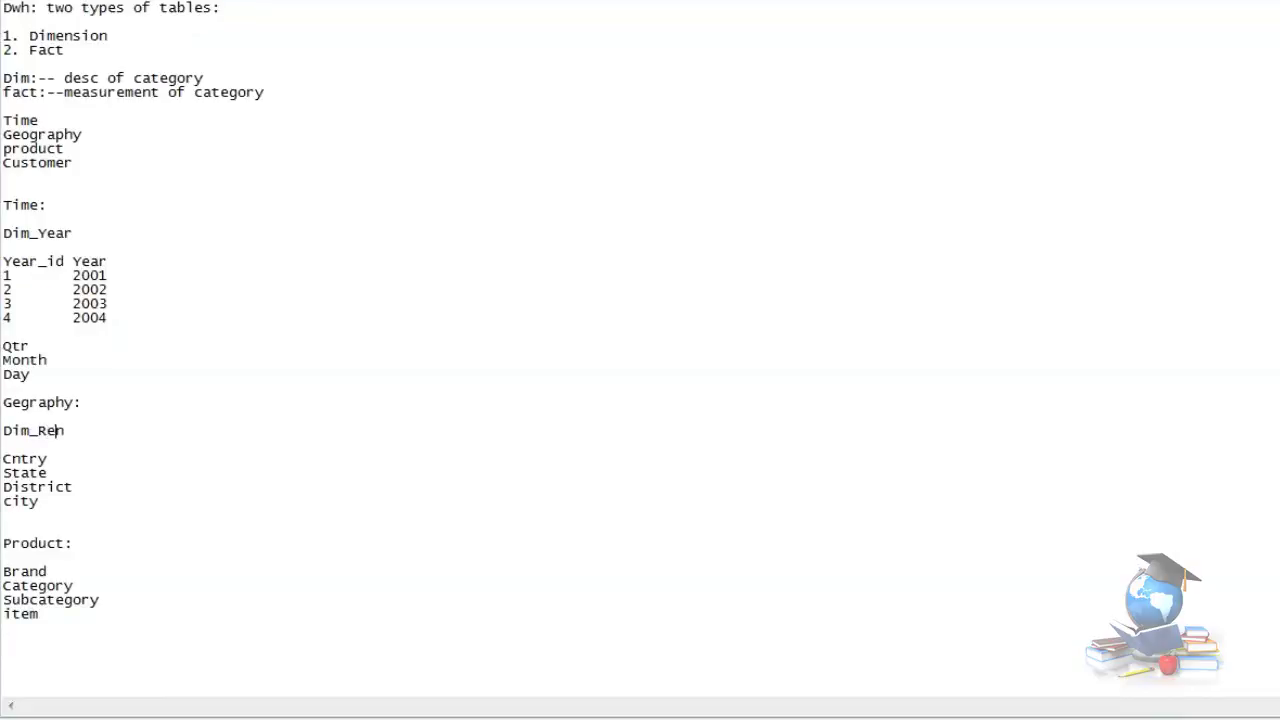
type("o")
key("End")
key("Return")
key("Return")
Add the column headings Rg_id and Rg_name under Dim_Region.
type("Rg")
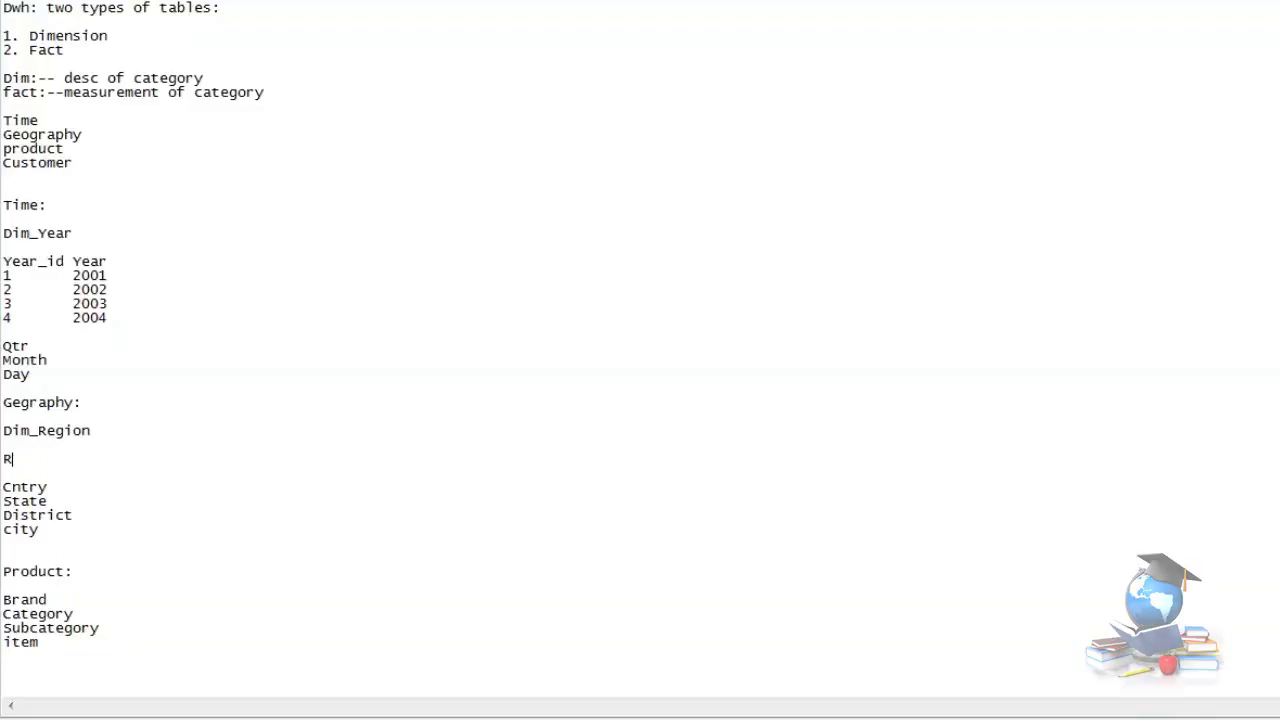
type("_id   Rg")
left_click(66, 430)
key("Delete")
key("Down")
key("Right")
key("Right")
key("Right")
type("_name")
Add the rows 10, APAC and 20, NA to the Dim_Region table.
key("Return")
type("10")
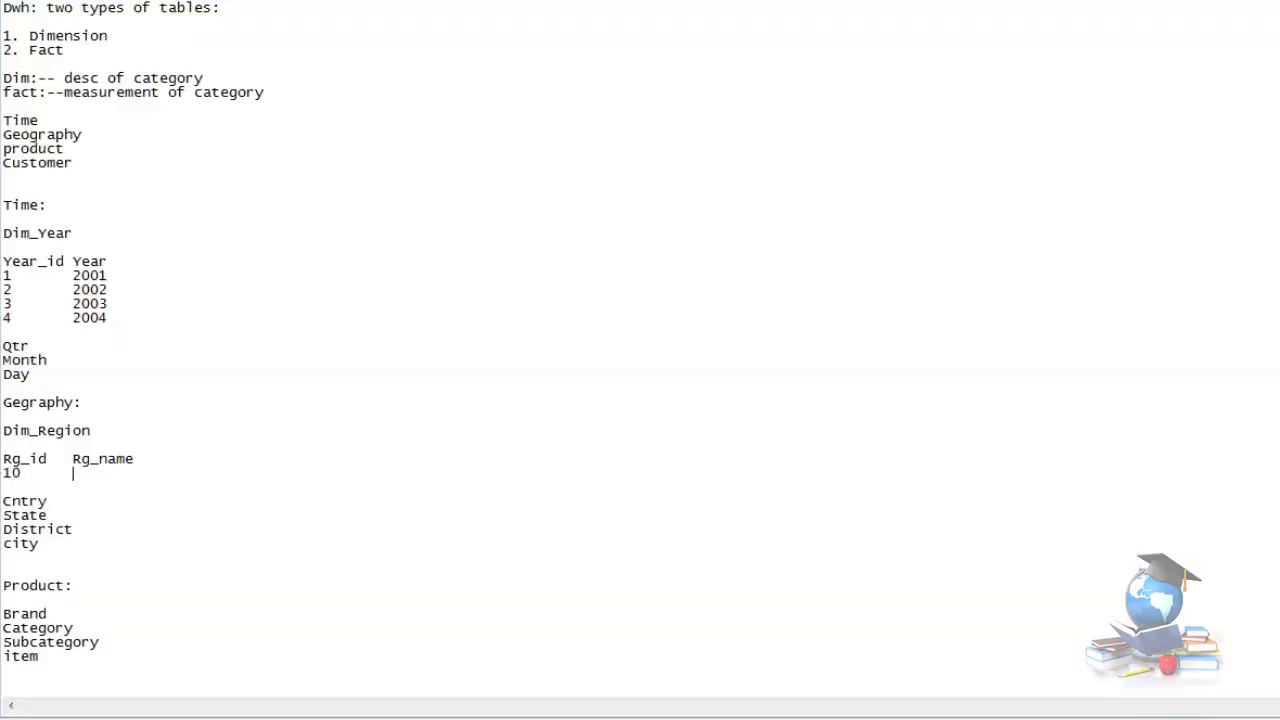
key("Tab")
type("APAC")
key("Return")
type("20\t")
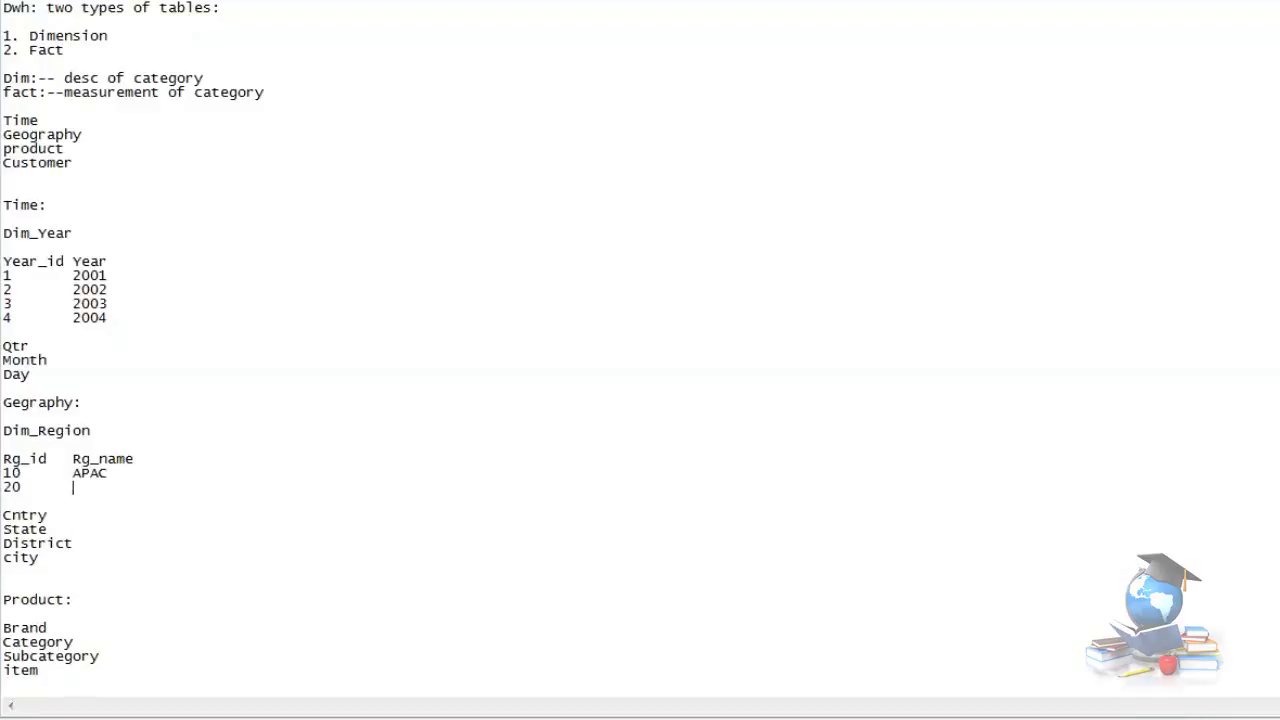
type("NA")
key("Return")
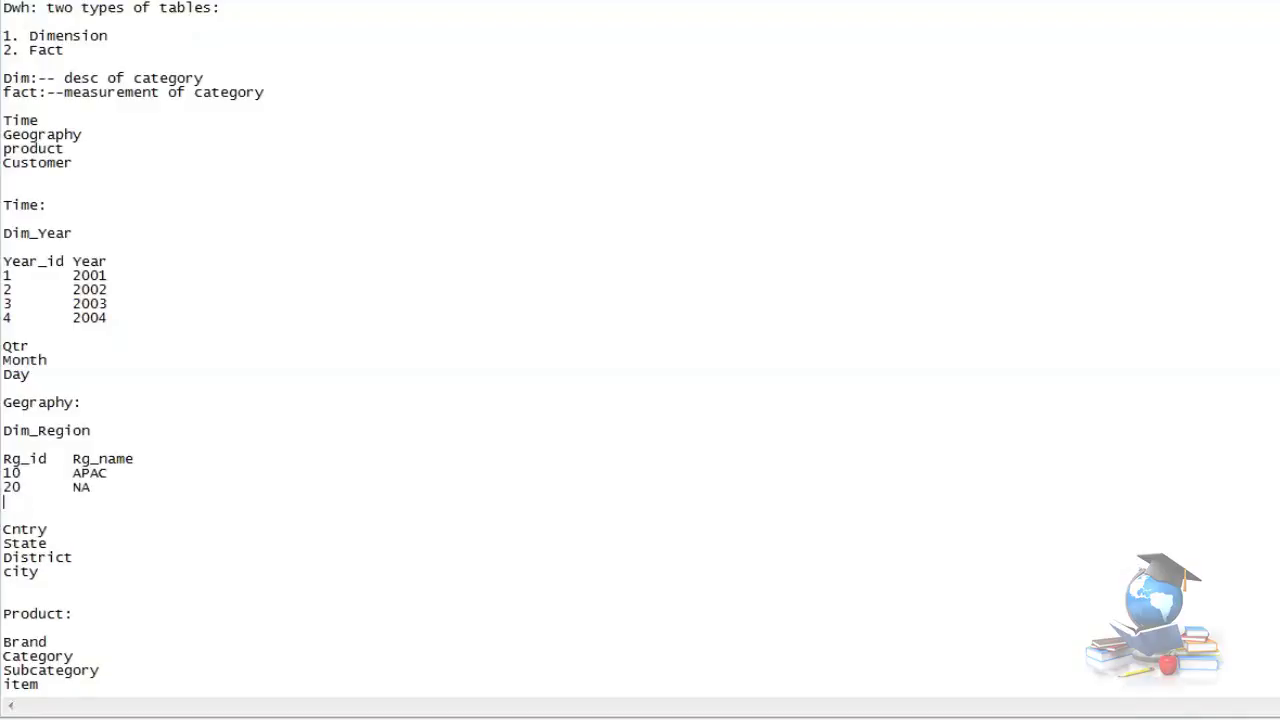
Add the rows 30, LA and 40, EMEA to the Dim_Region table.
type("30\tLA")
key("Return")
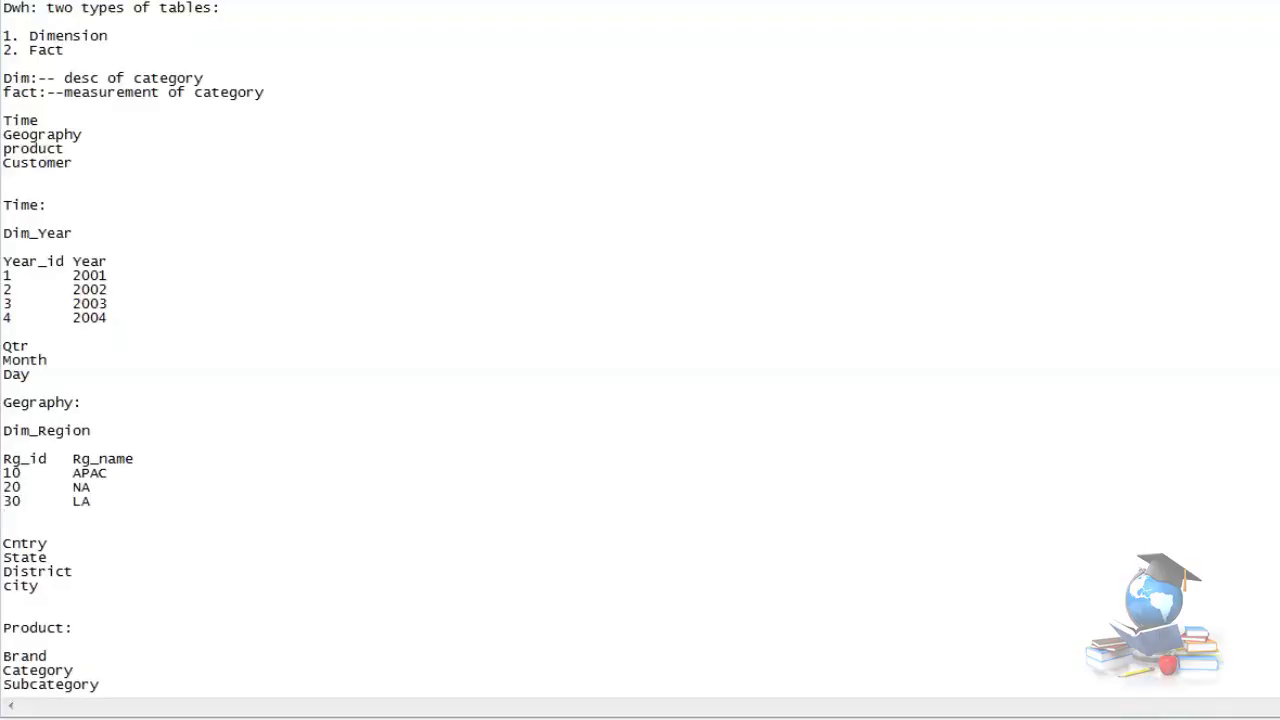
type("40")
key("Tab")
type("EMEA")
key("Return")
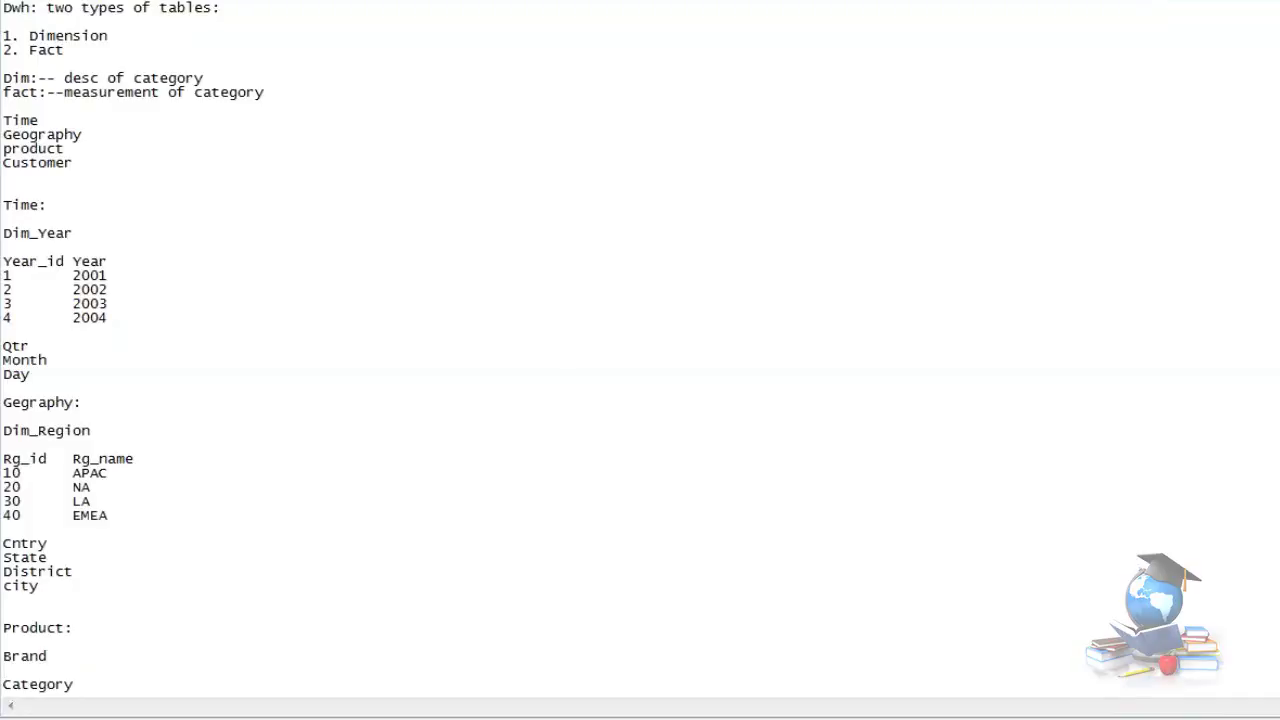
Rename the Brand entry under Product to Dim_Brand and add the column headings Brid and brname below it.
key("Up")
type("Dim_")
key("Down")
type("Brndid")
key("BackSpace")
key("BackSpace")
key("BackSpace")
key("BackSpace")
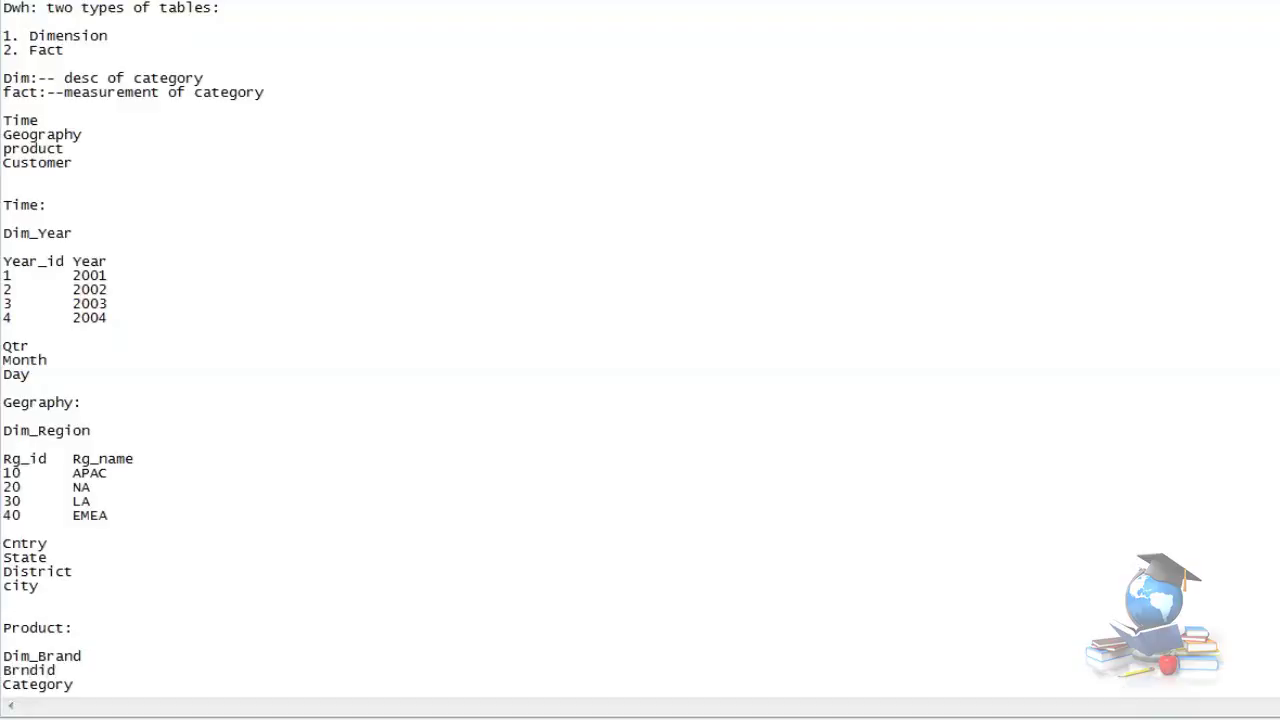
type("id")
key("Tab")
type("brname")
Add the rows 100, Nike and 101, Puma to the Dim_Brand table.
key("Return")
type("100")
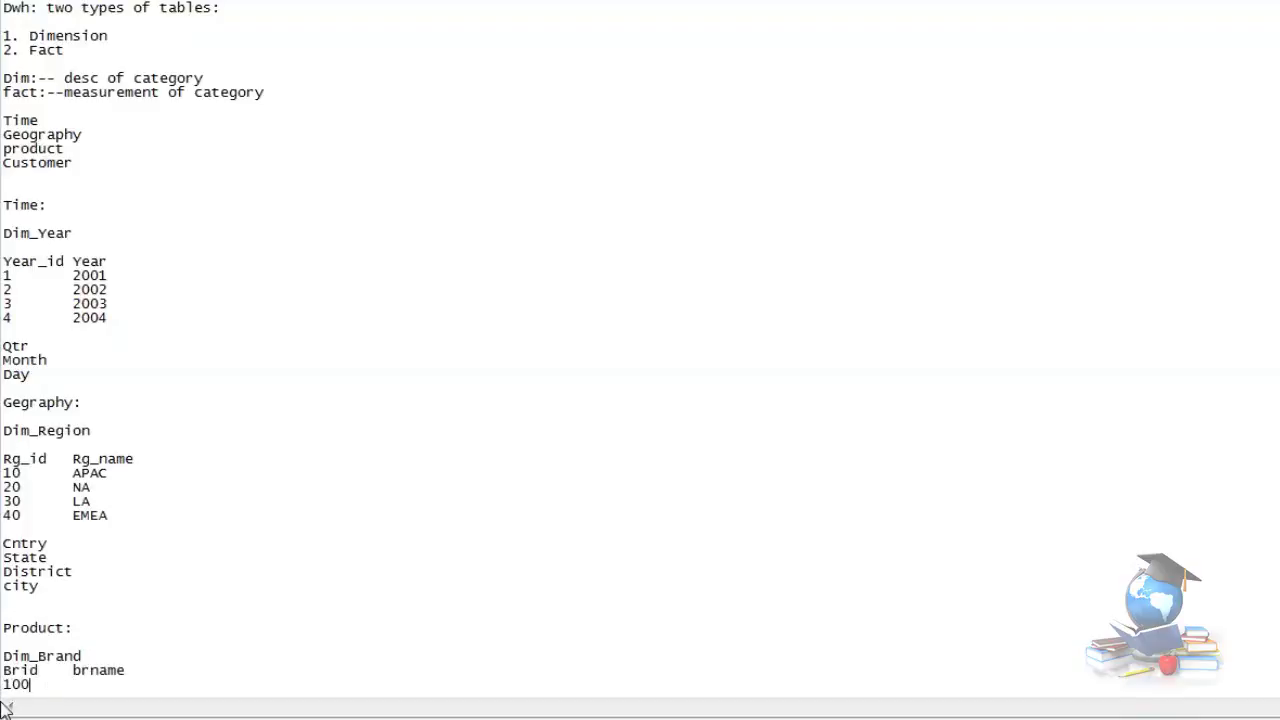
key("Tab")
type("Nike")
key("Return")
type("10")
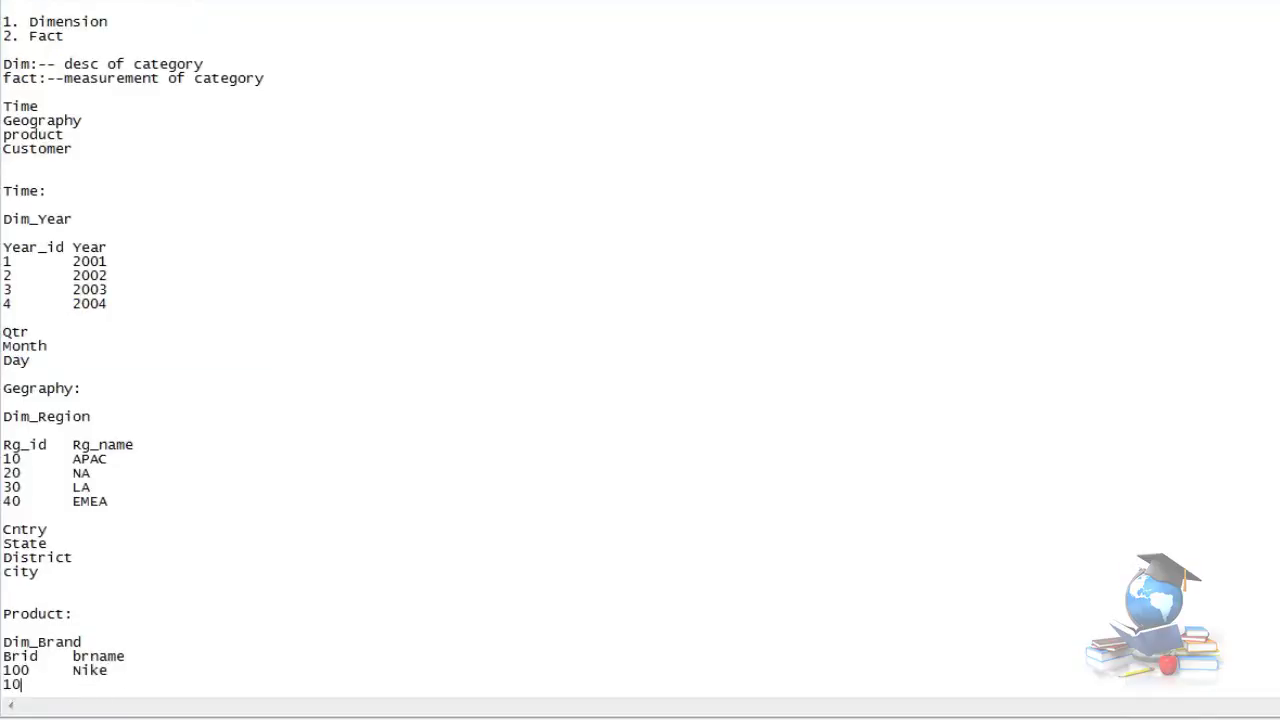
type("1\tPuma")
key("Return")
Add the rows 102, Adidas and 103, Reebok to the Dim_Brand table.
type("102")
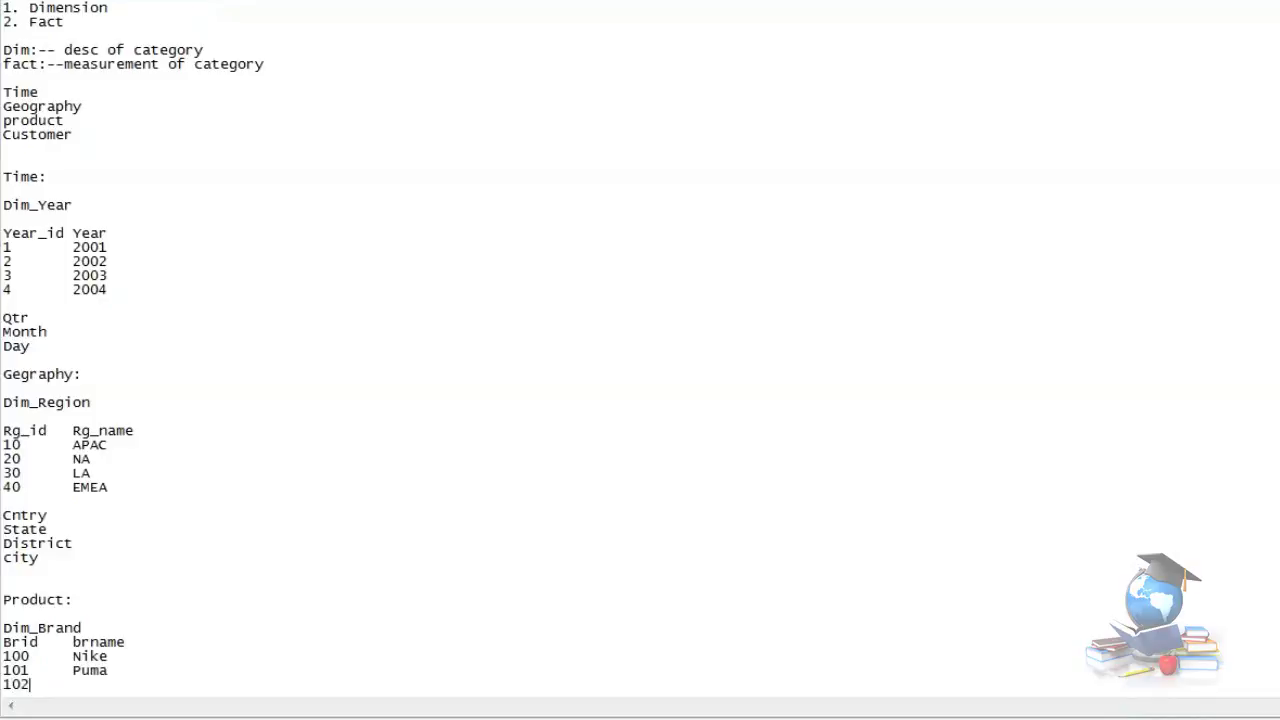
key("Tab")
type("Adidas")
key("Return")
type("10")
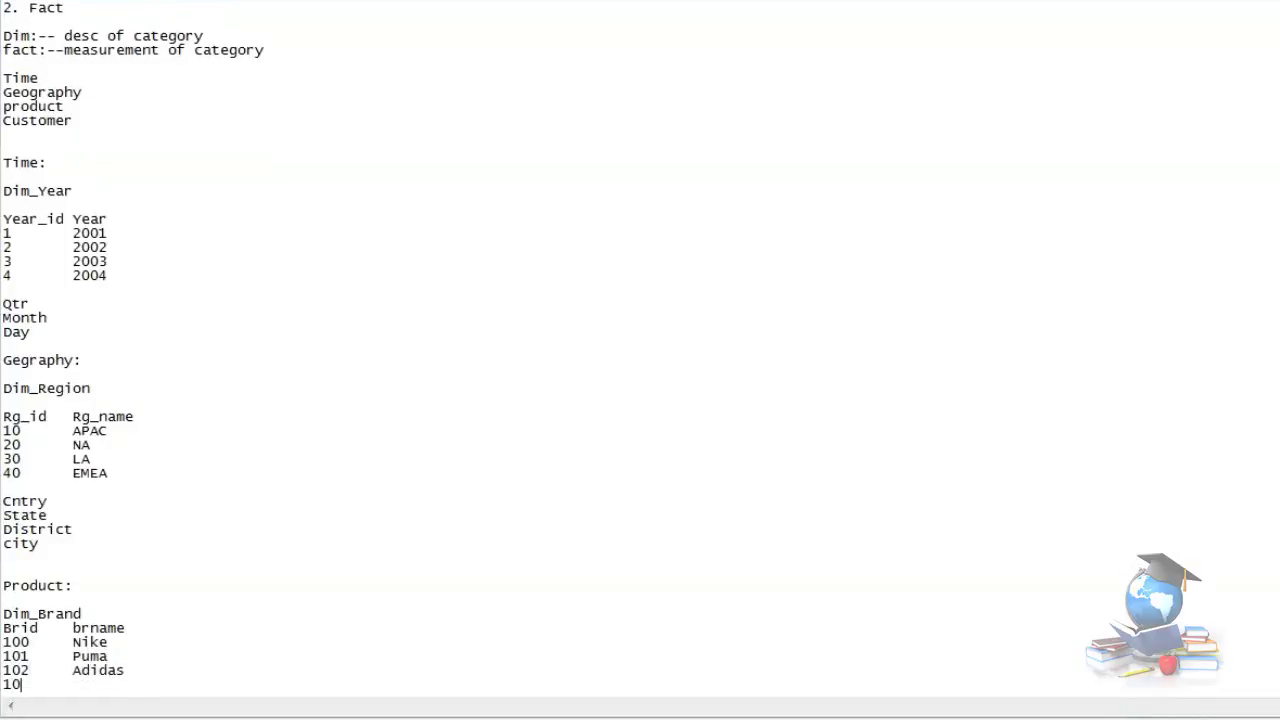
type("3\tReebok")
key("Return")
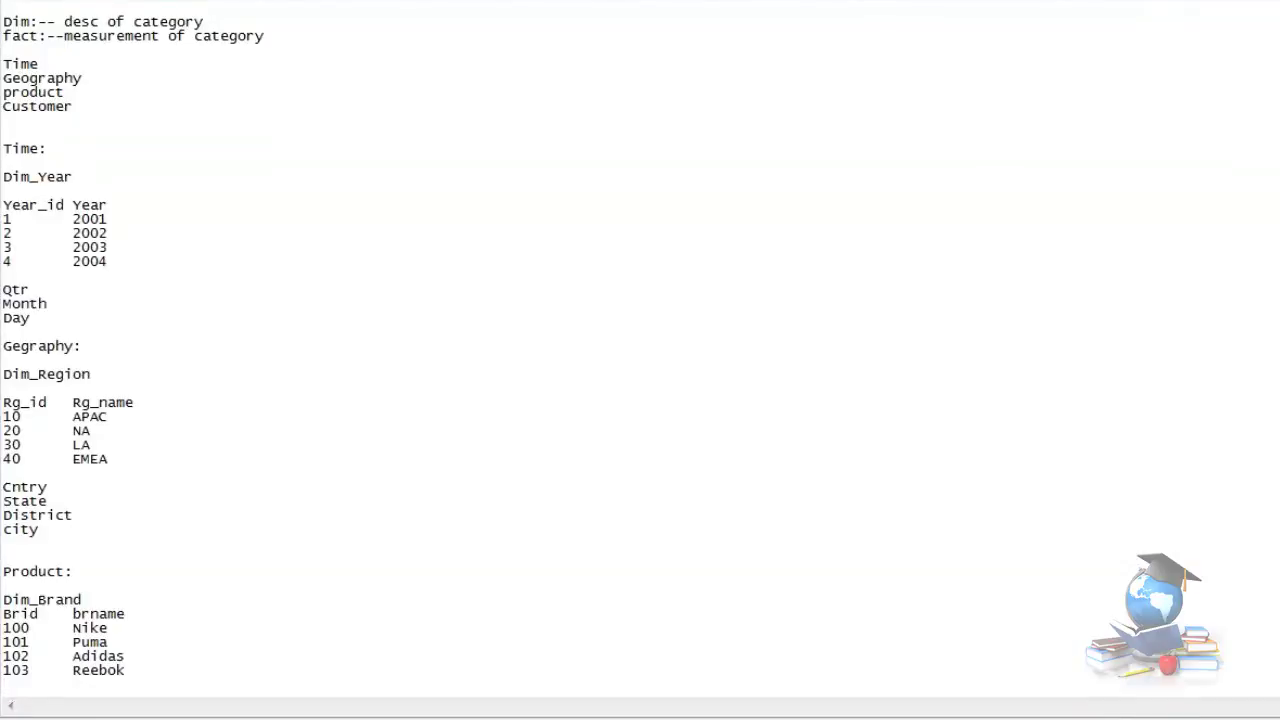
Review the Dim_Year, Dim_Region and Dim_Brand tables by highlighting each in the notes.
mouse_move(125, 656)
left_mouse_down()
mouse_move(4, 585)
mouse_move(106, 642)
left_mouse_up()
left_click_drag(3, 374, 3, 473)
left_click(109, 261)
left_click_drag(109, 261, 3, 164)
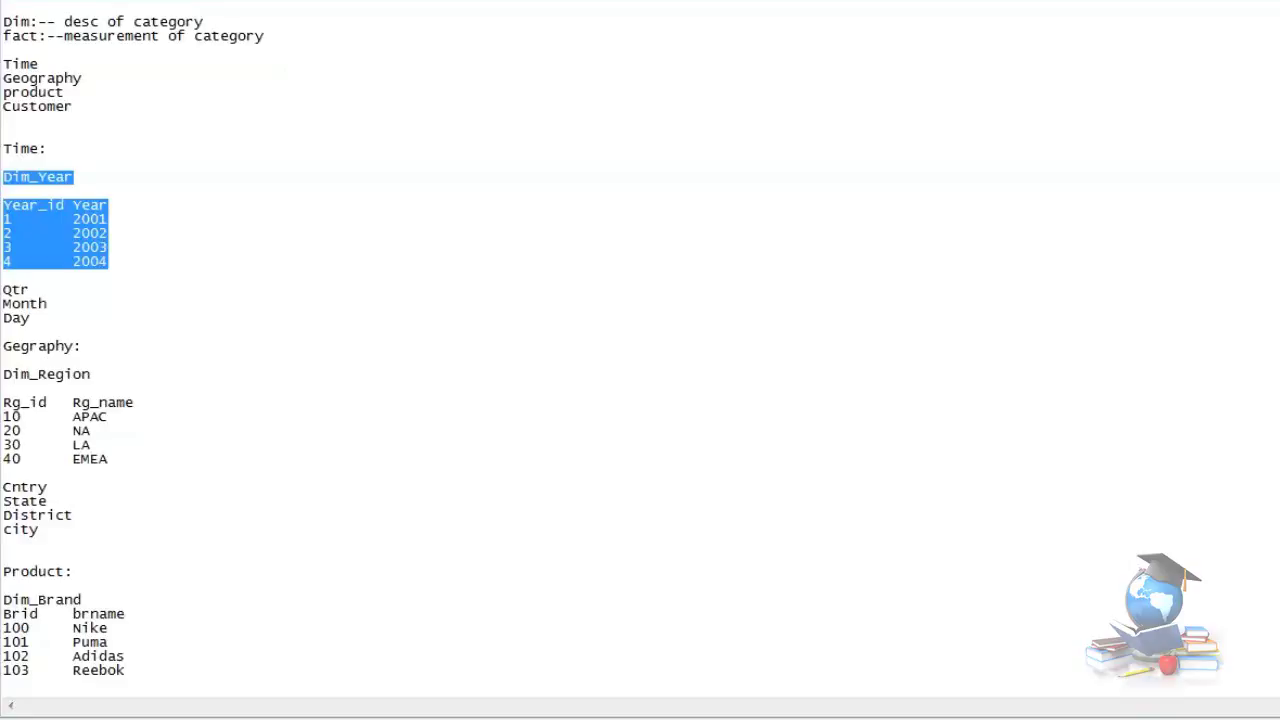
left_click(107, 261)
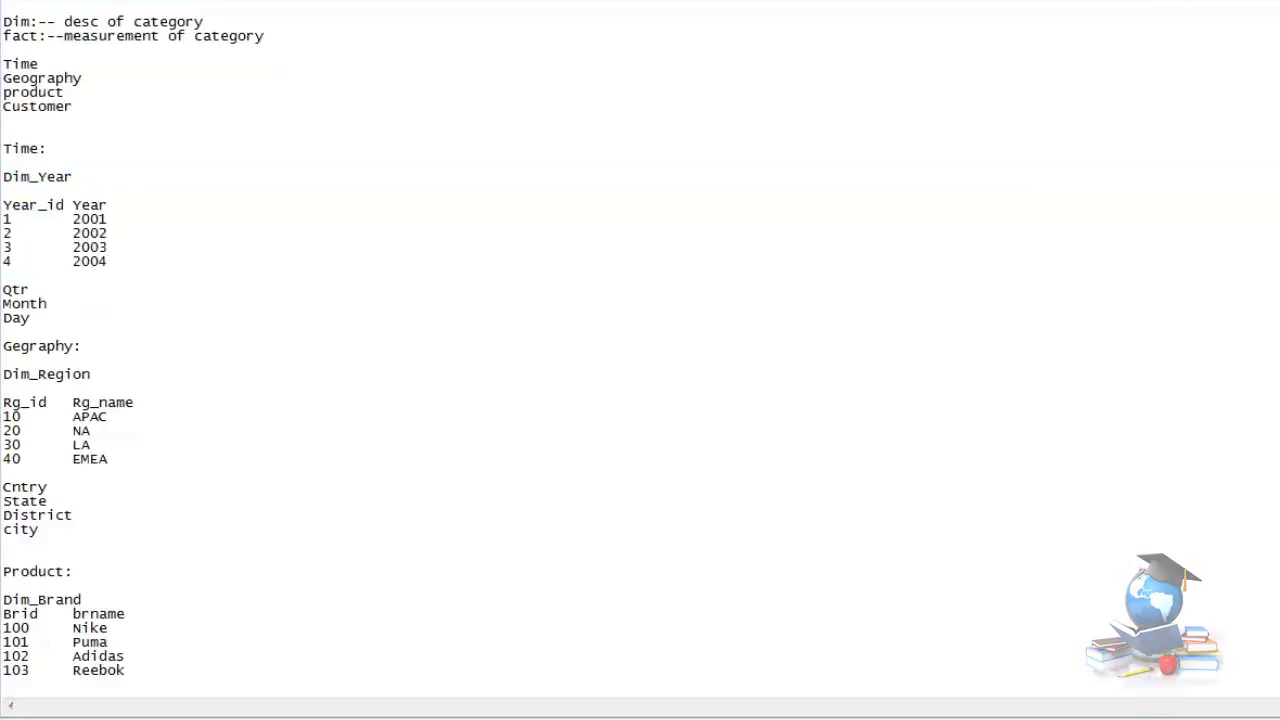
left_click_drag(3, 176, 80, 275)
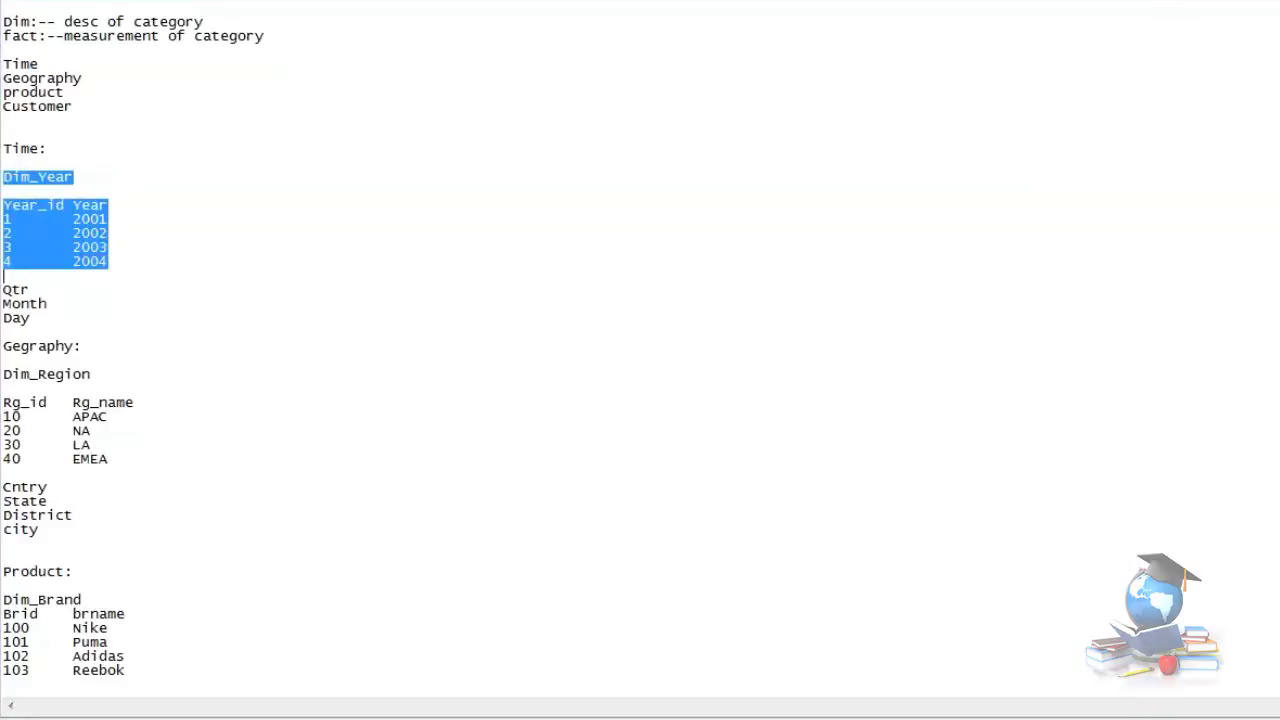
left_click(12, 233)
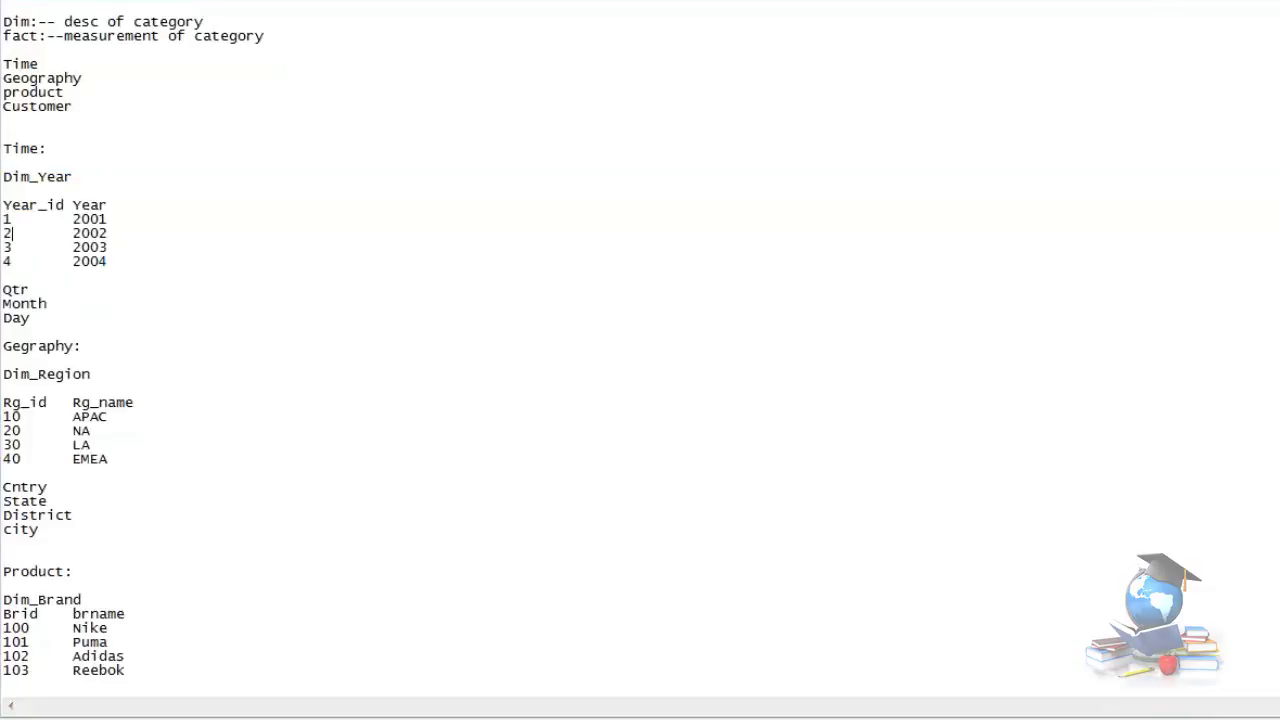
left_click_drag(108, 460, 3, 374)
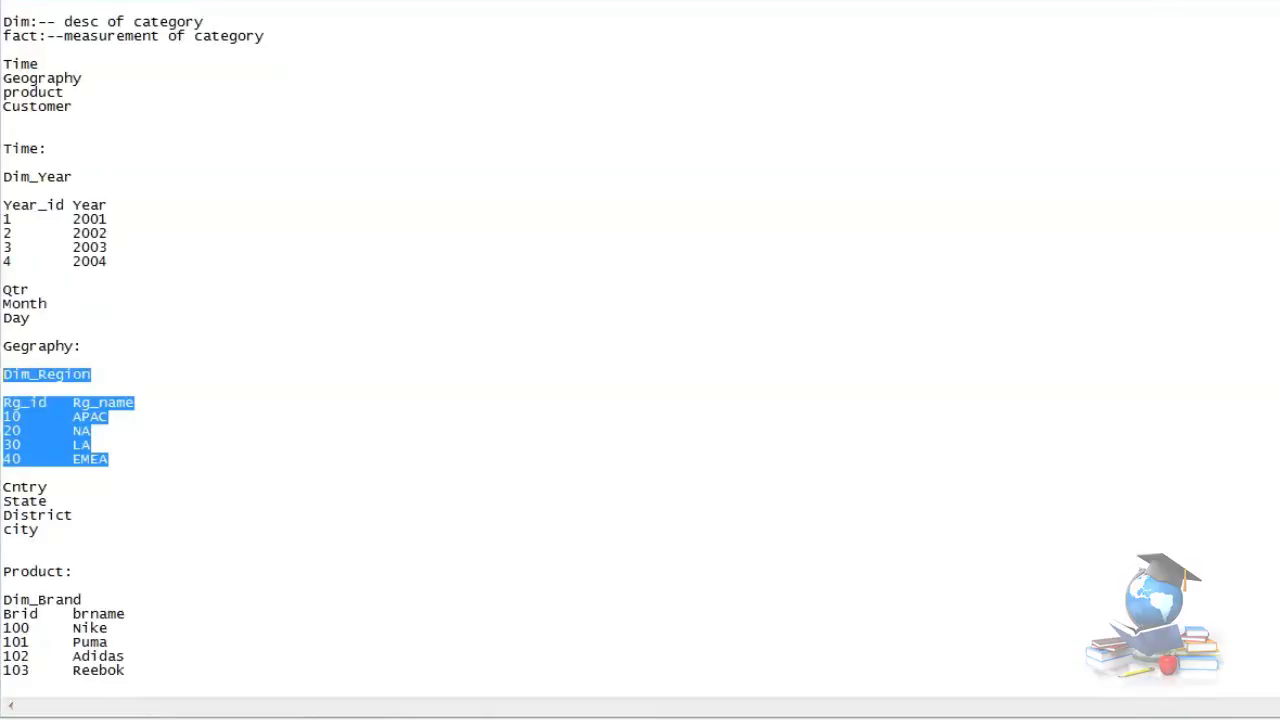
left_click_drag(125, 670, 3, 600)
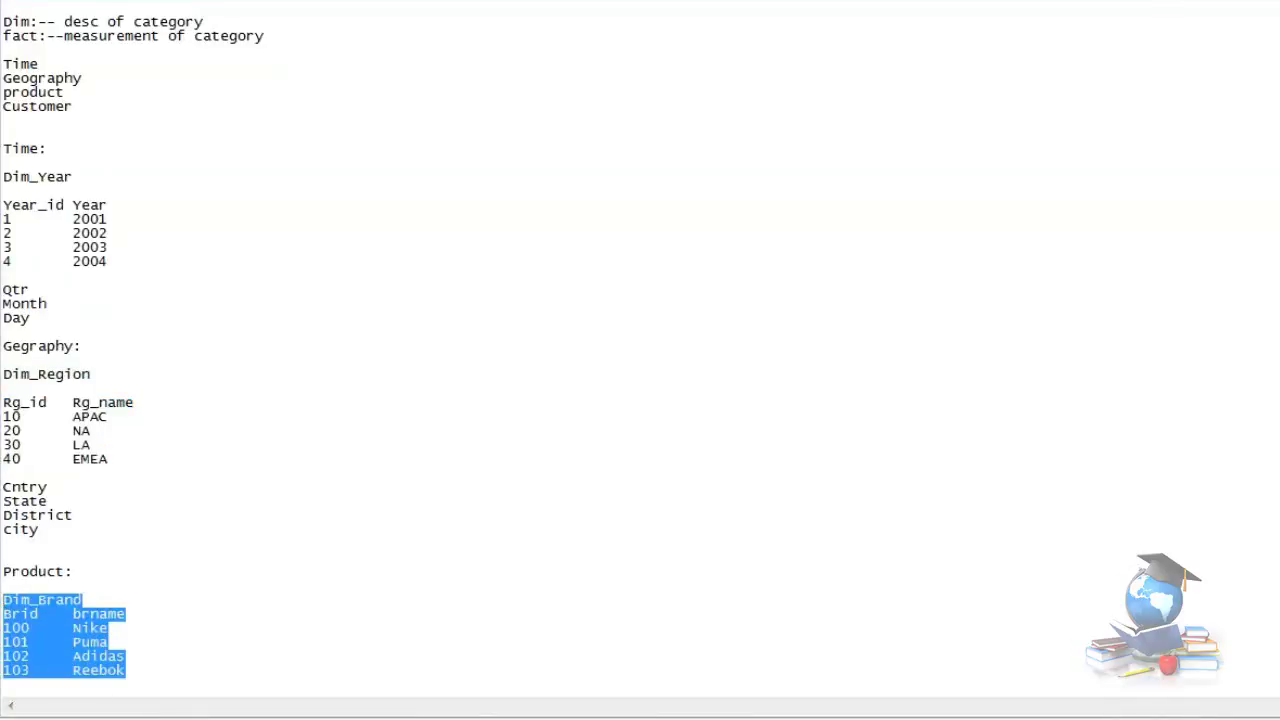
scroll(640, 360, "down", 2)
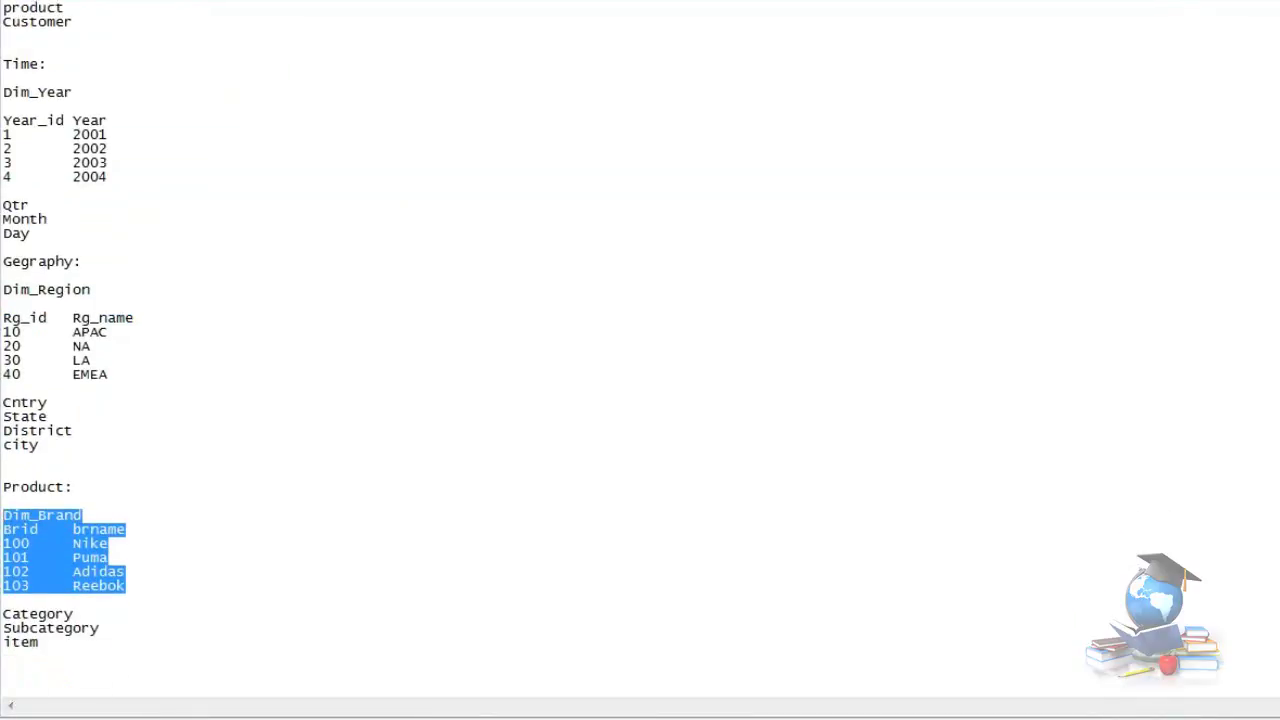